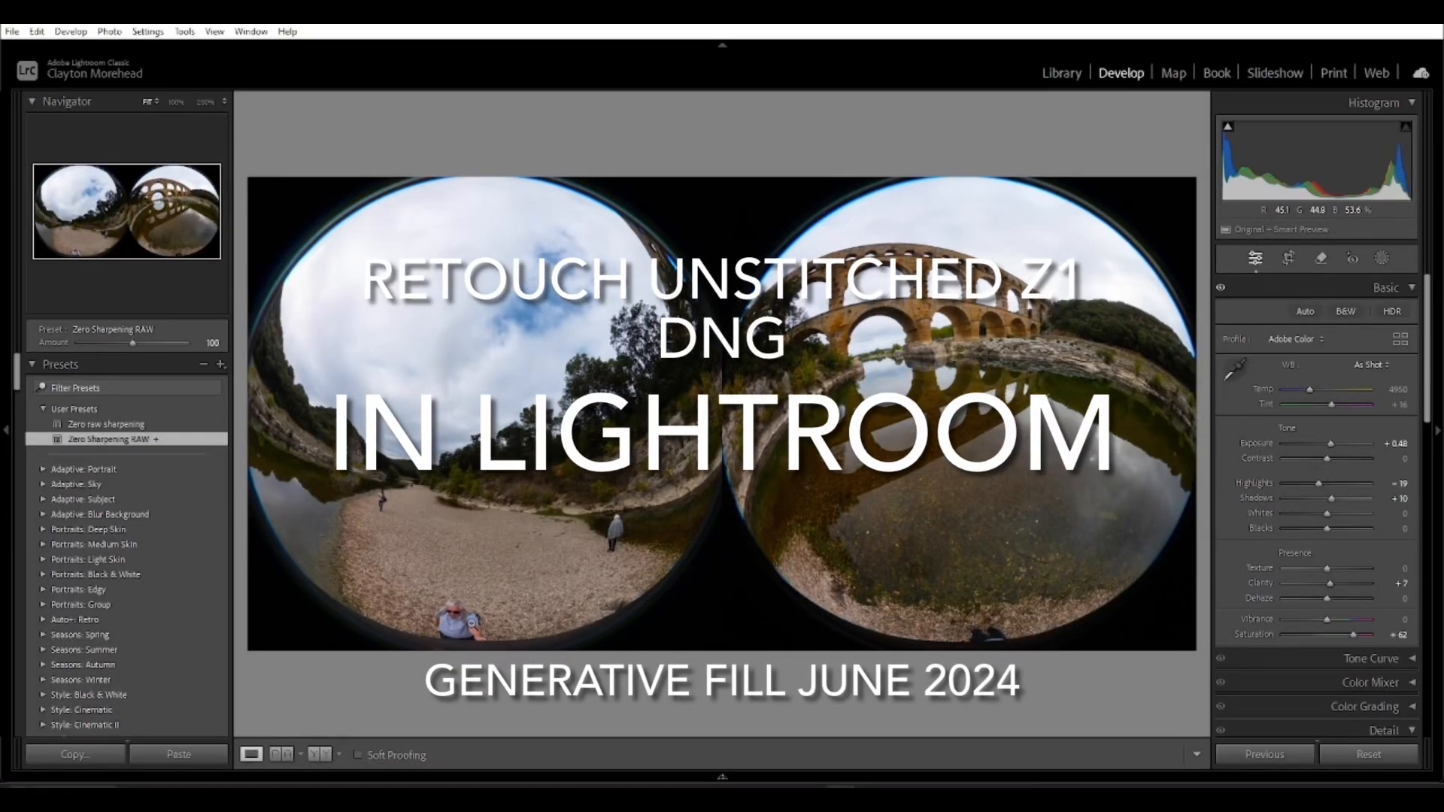
Zoom to 100% on the photographer in the left fisheye and select the Remove tool with Generative AI.
click(465, 630)
drag(465, 631, 577, 421)
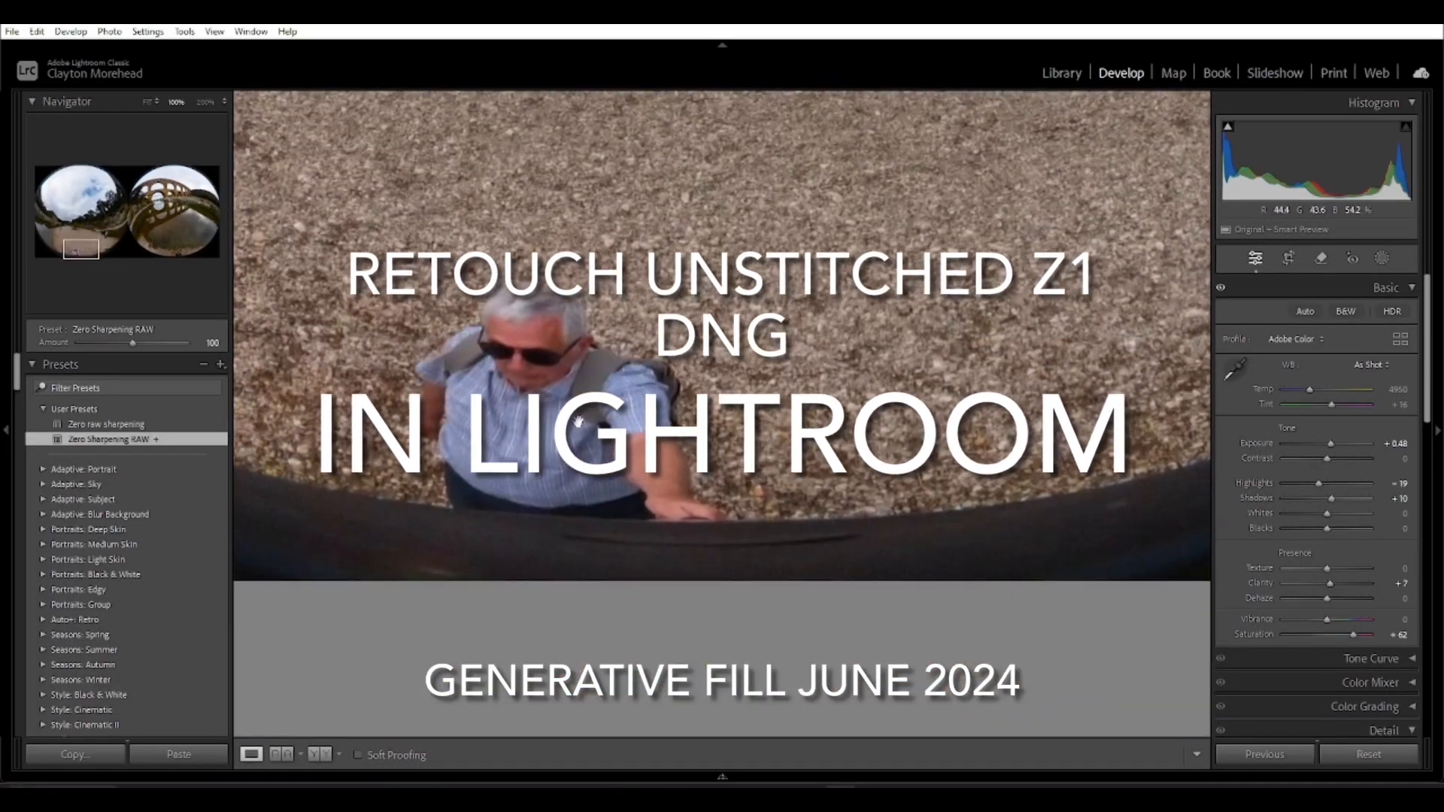
click(1324, 260)
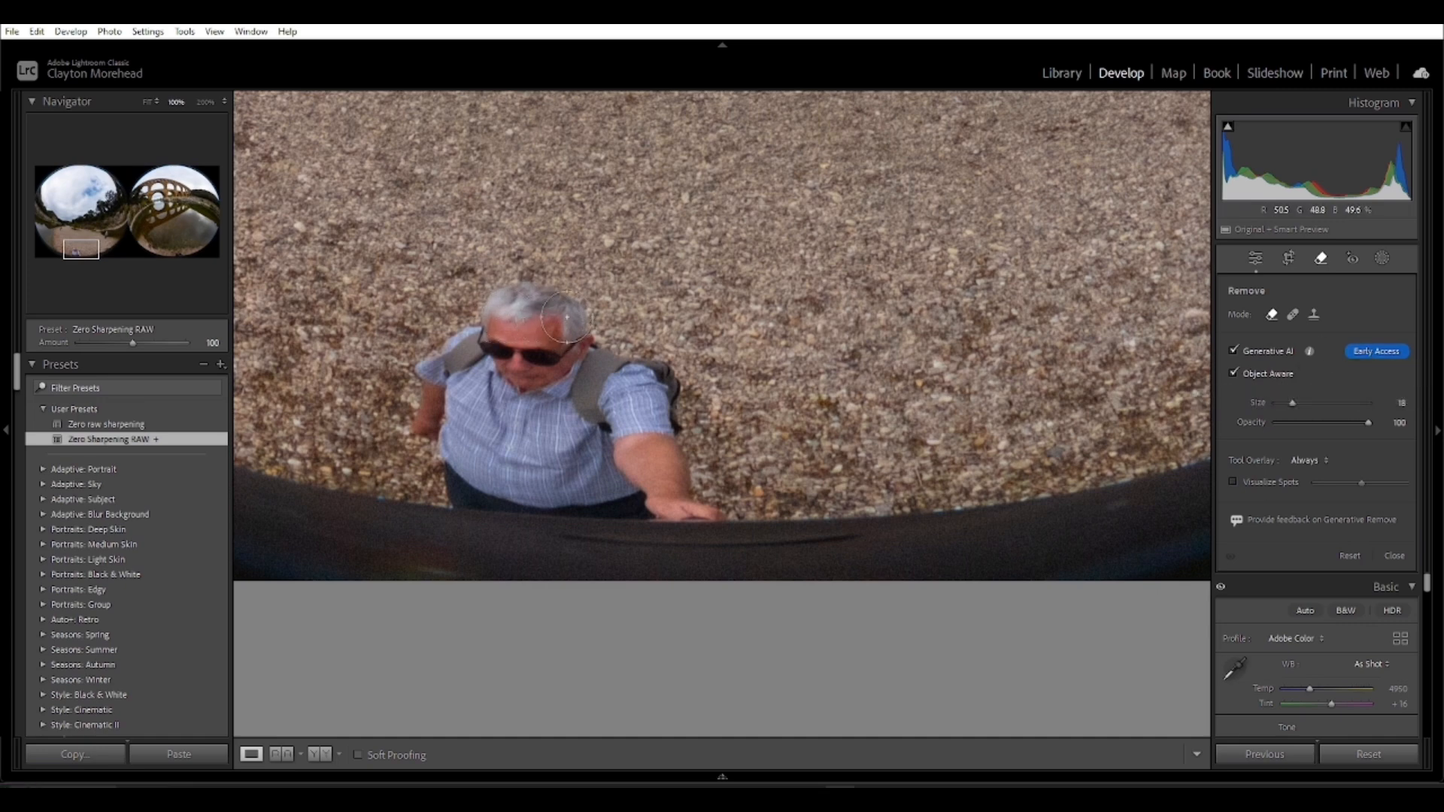
Brush over the photographer's head, shoulder and side, generate gravel fill, pick a variation and commit.
drag(565, 316, 446, 369)
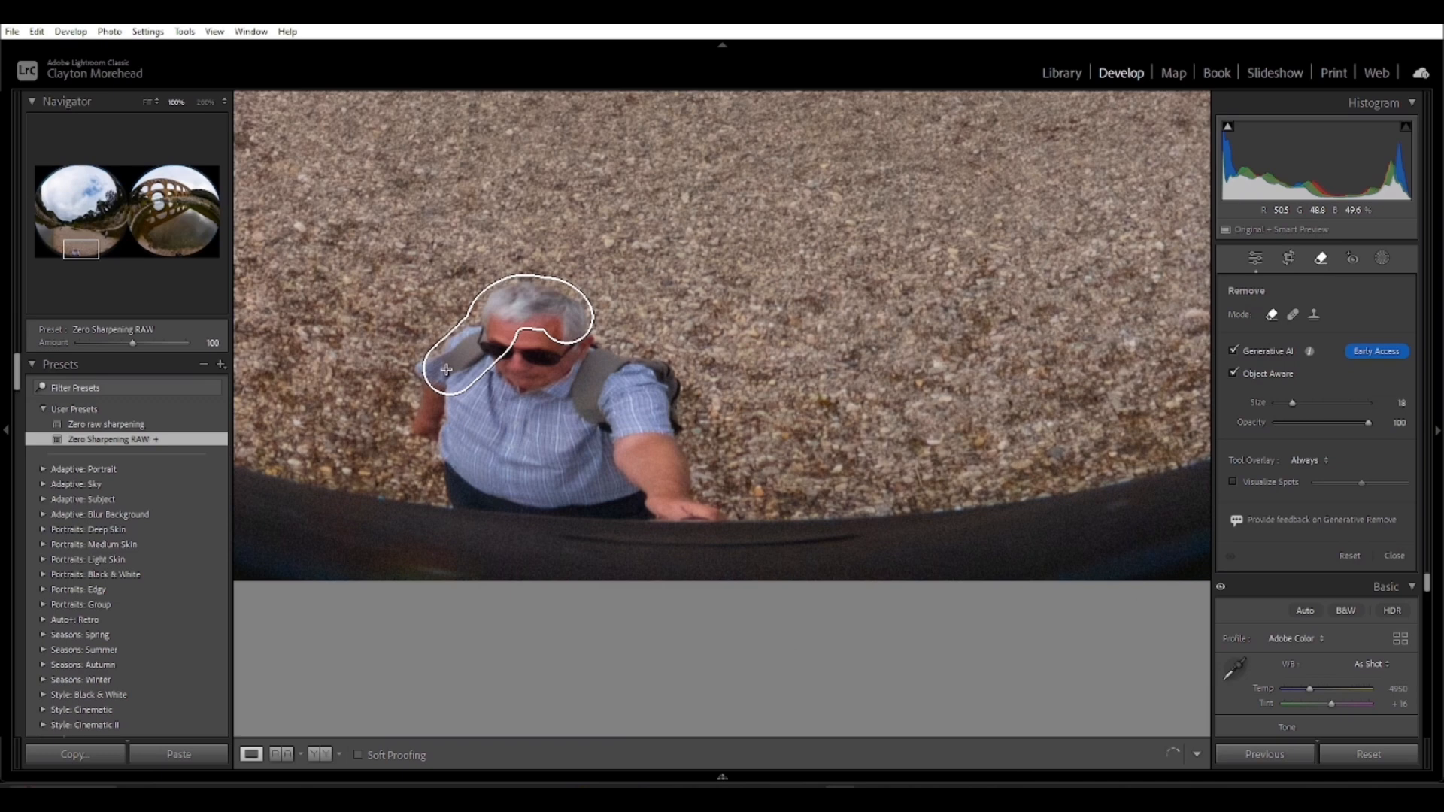
mouse_move(446, 368)
mouse_down()
mouse_move(447, 487)
mouse_move(707, 503)
mouse_move(657, 436)
mouse_move(652, 380)
mouse_move(602, 361)
mouse_move(497, 360)
mouse_move(470, 402)
mouse_move(564, 468)
mouse_move(631, 470)
mouse_move(543, 372)
mouse_move(502, 431)
mouse_move(609, 443)
mouse_up()
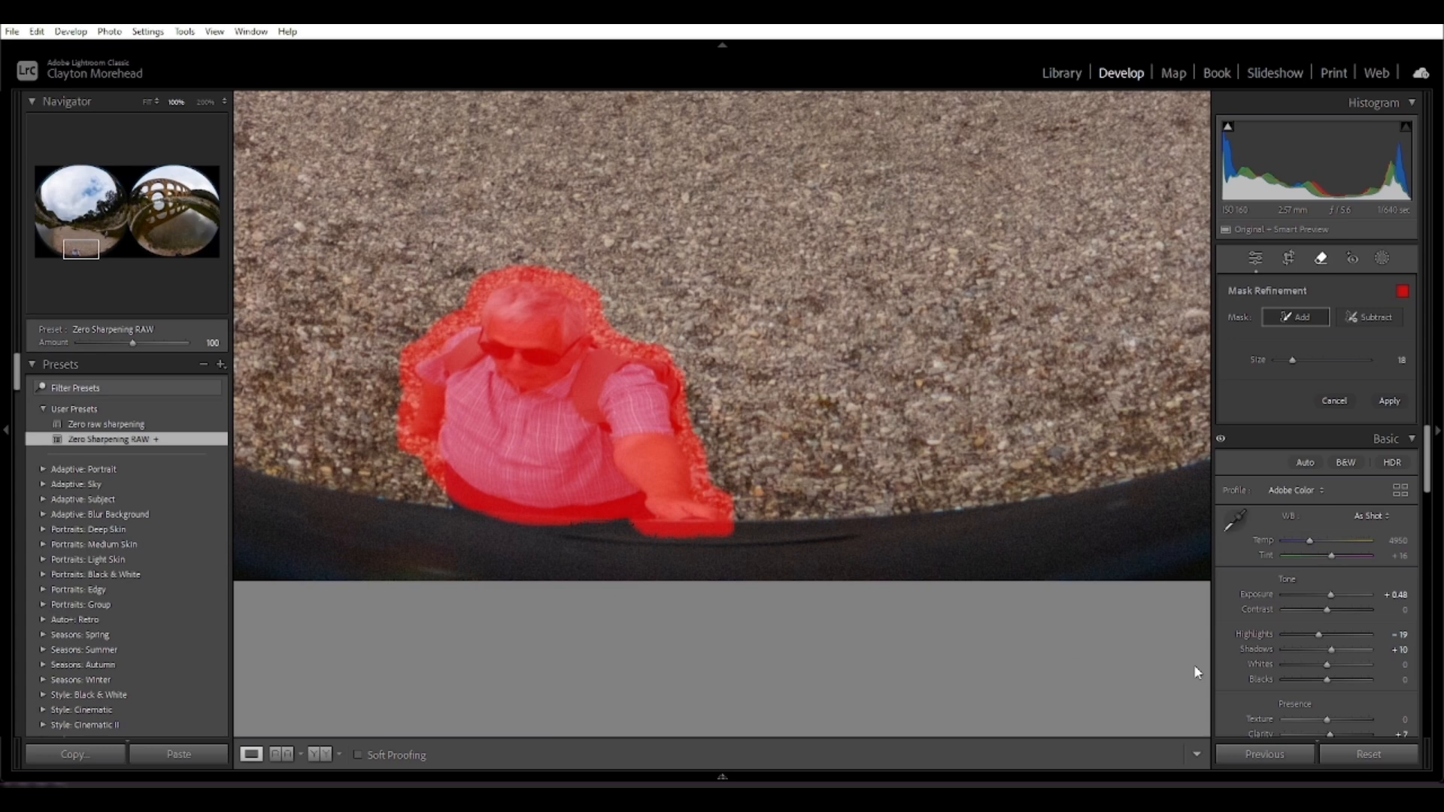
key(Return)
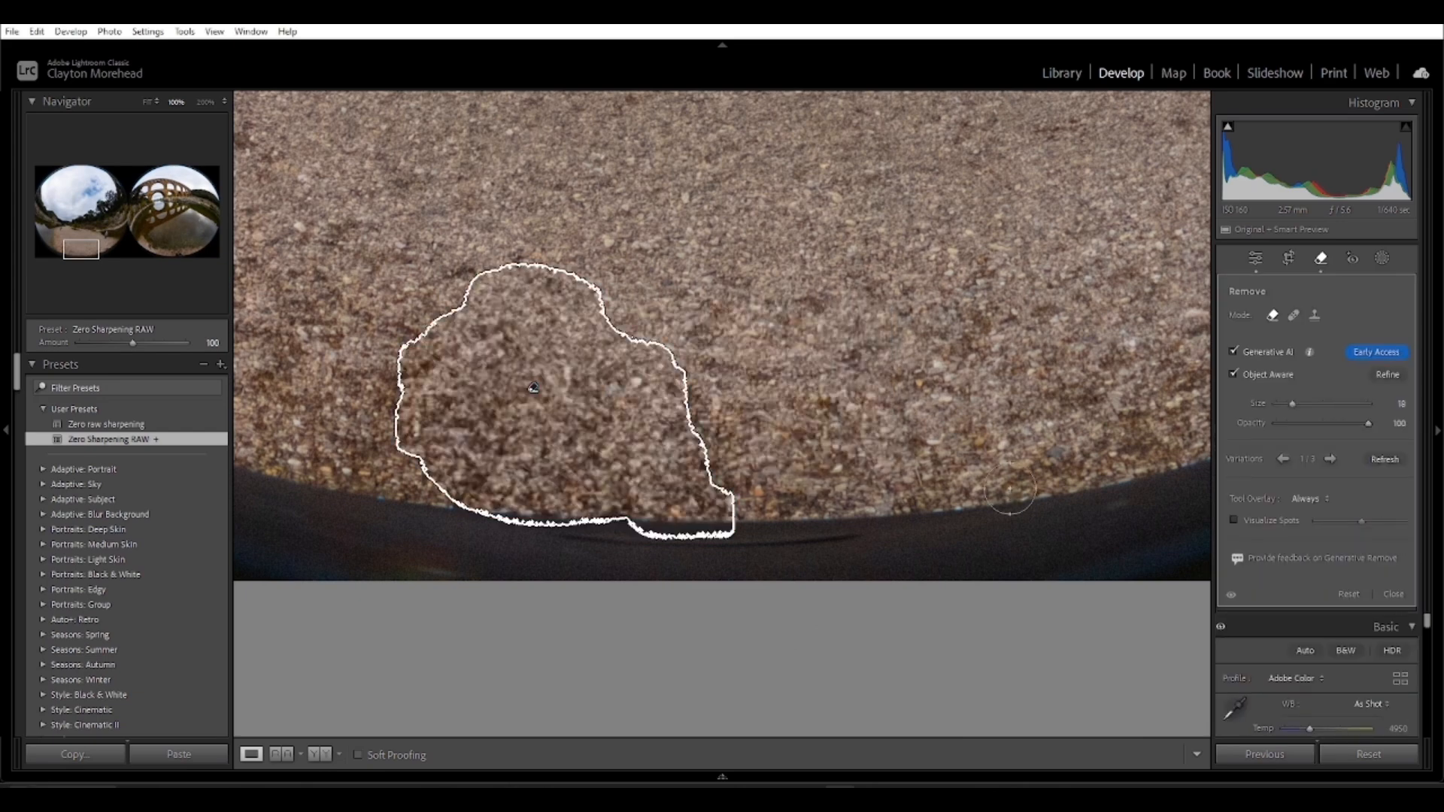
click(1330, 459)
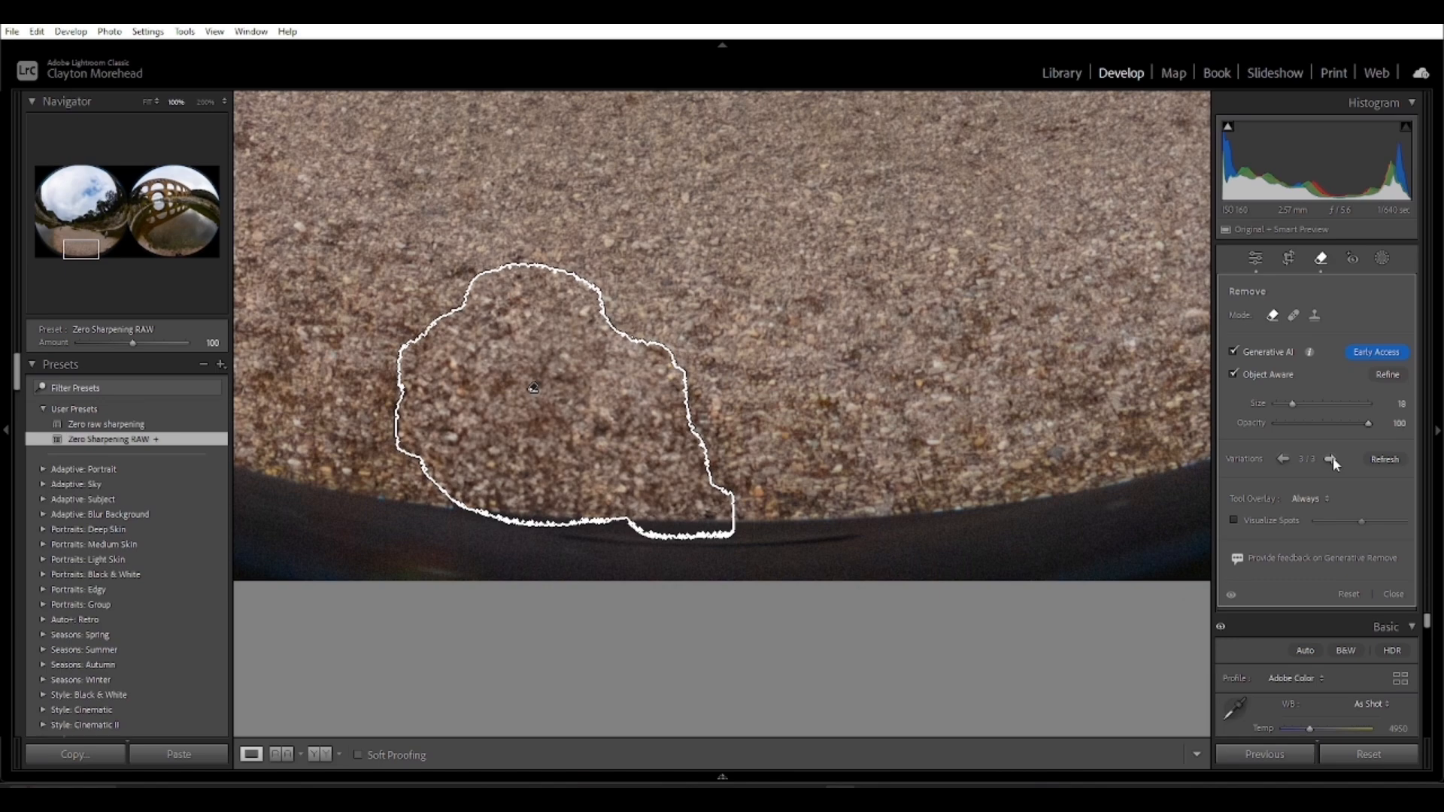
key(Return)
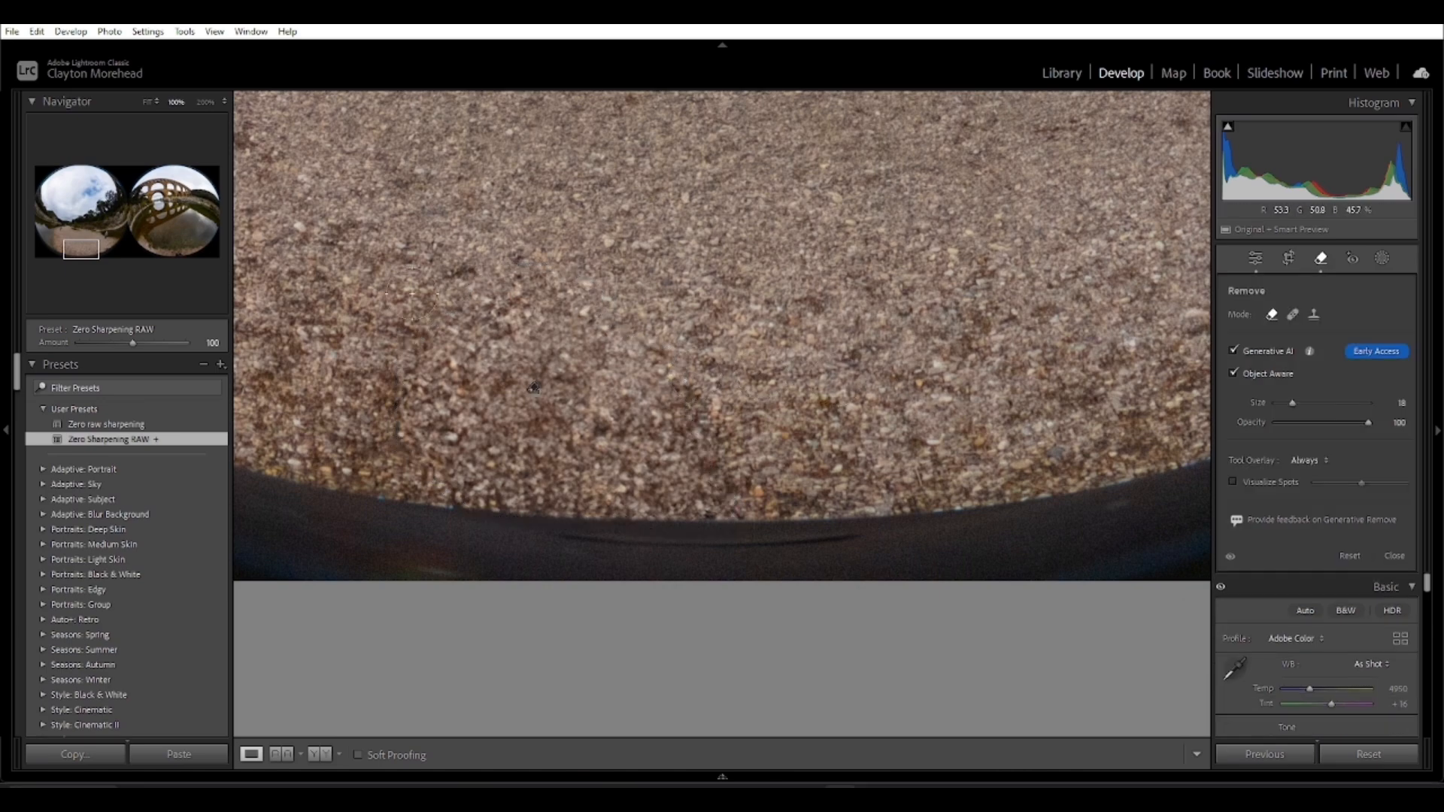
Pan to the right fisheye and replace the photographer's legs and feet with generated gravel.
drag(75, 251, 171, 248)
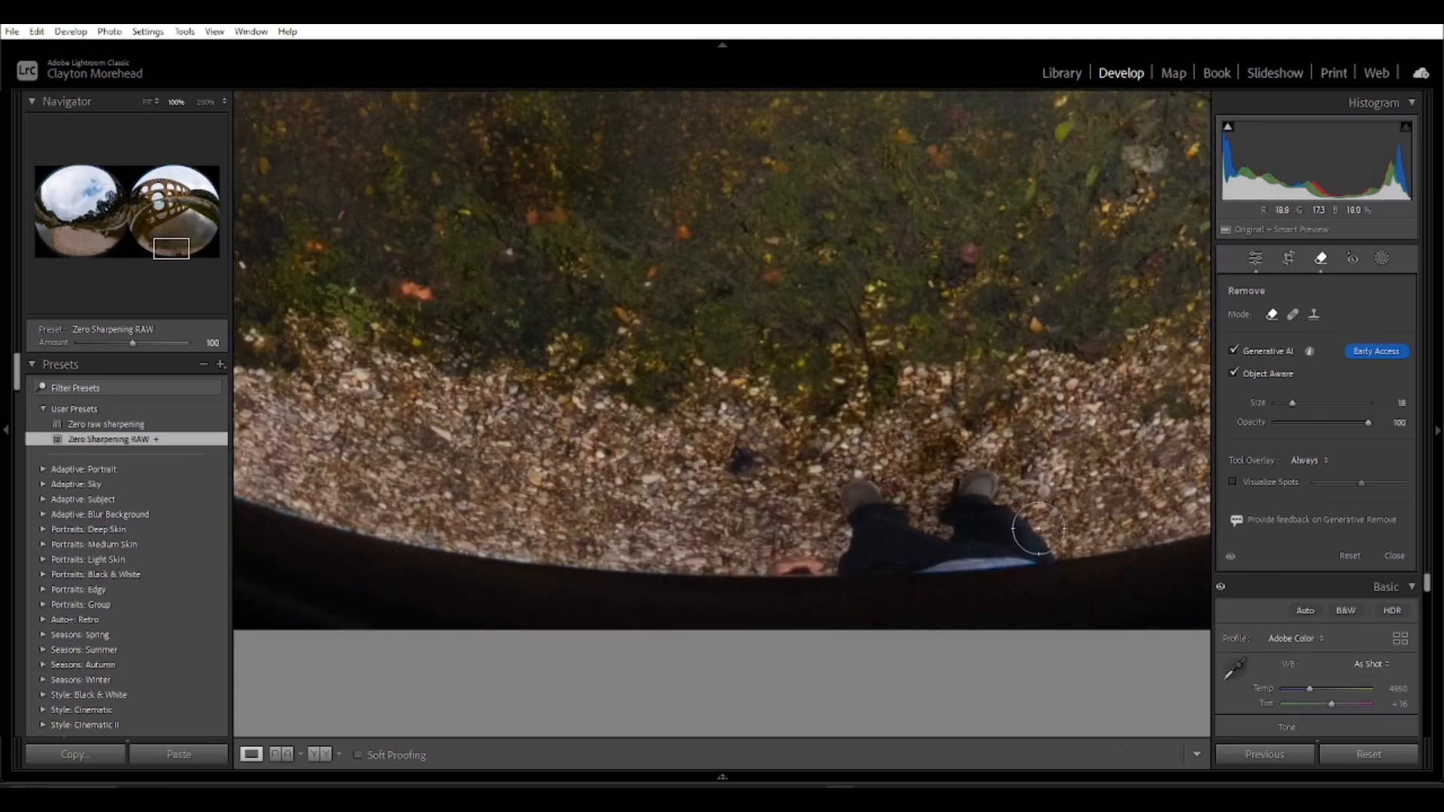
mouse_move(1034, 537)
mouse_down()
mouse_move(822, 564)
mouse_move(897, 546)
mouse_move(855, 496)
mouse_move(901, 500)
mouse_move(949, 537)
mouse_move(974, 486)
mouse_move(1066, 558)
mouse_move(988, 570)
mouse_up()
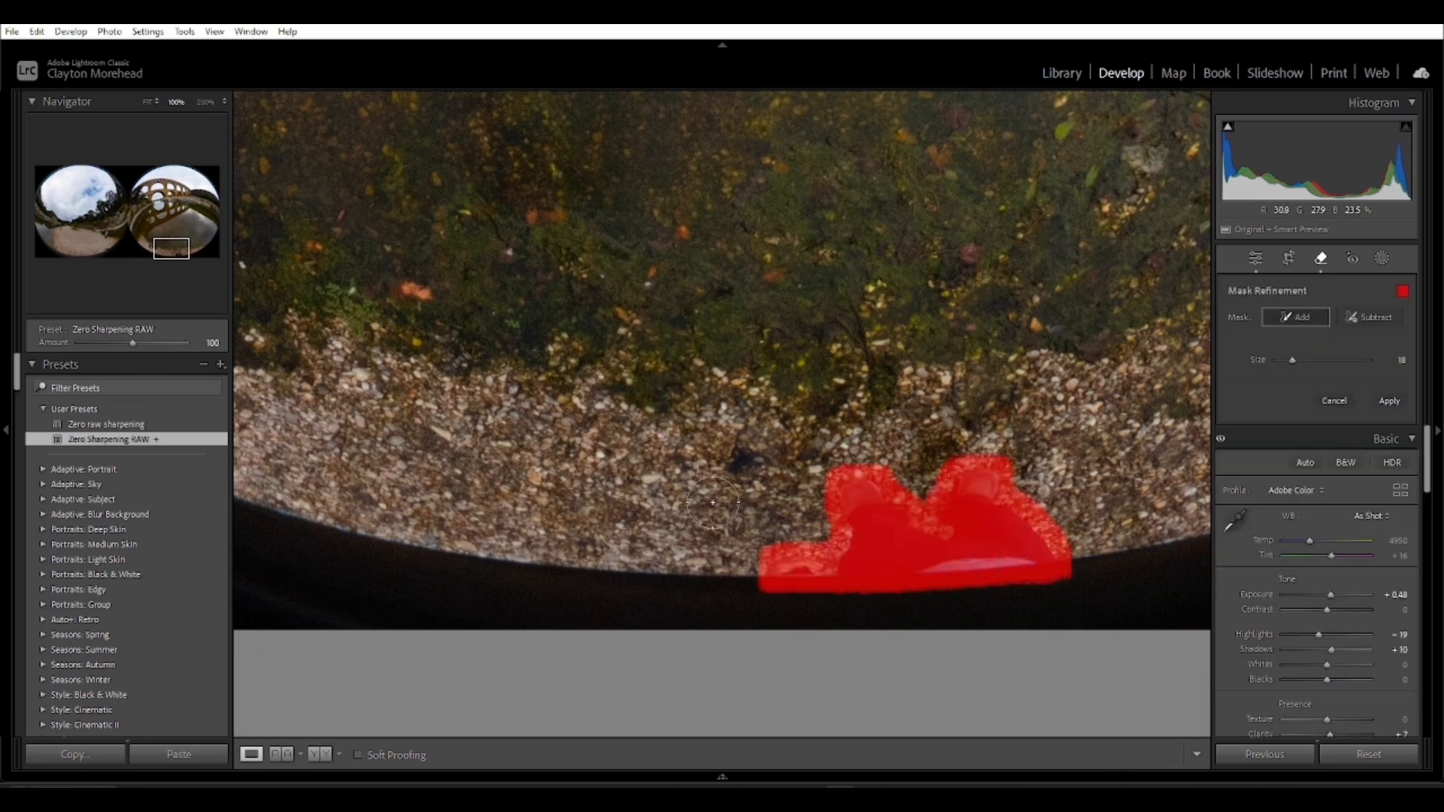
key(Return)
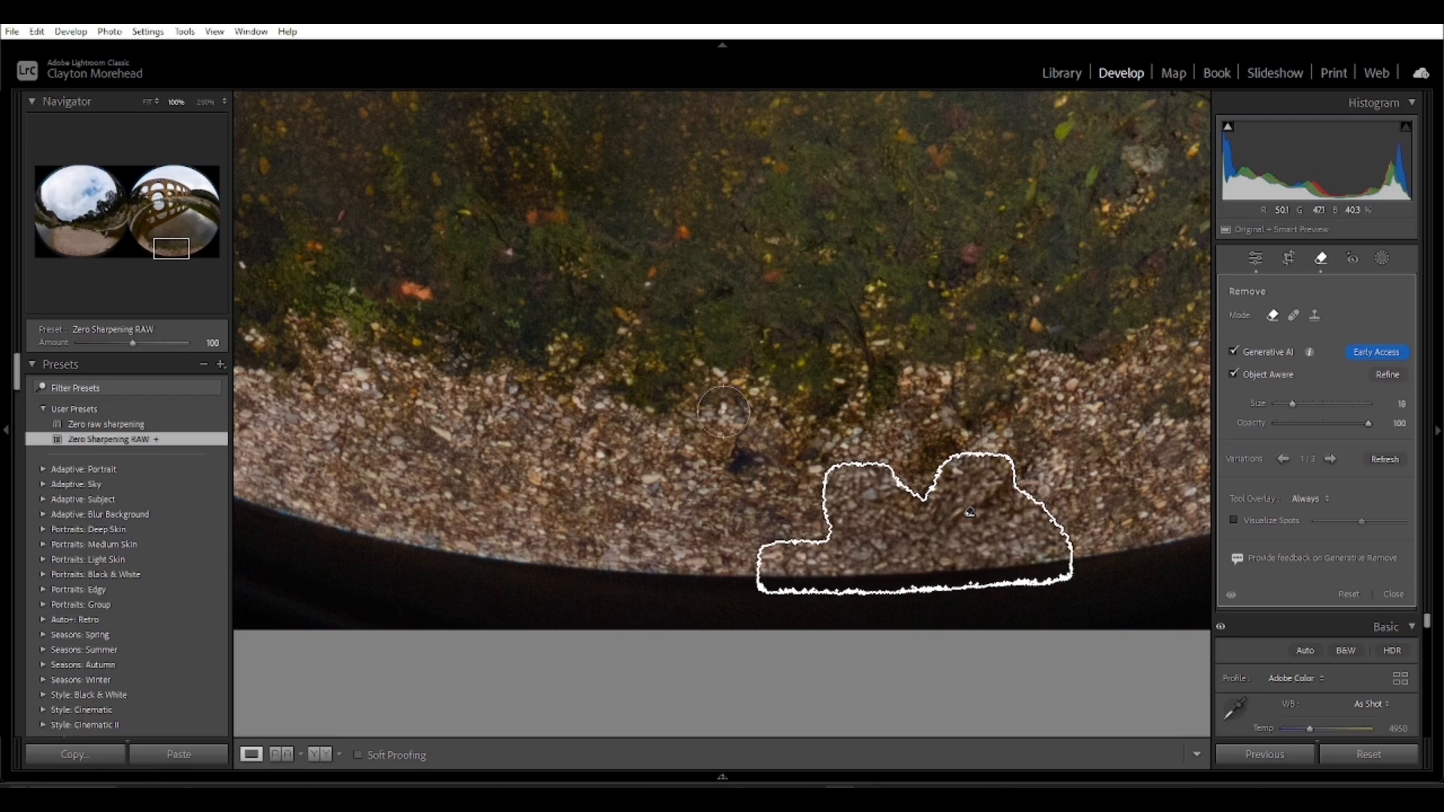
key(Escape)
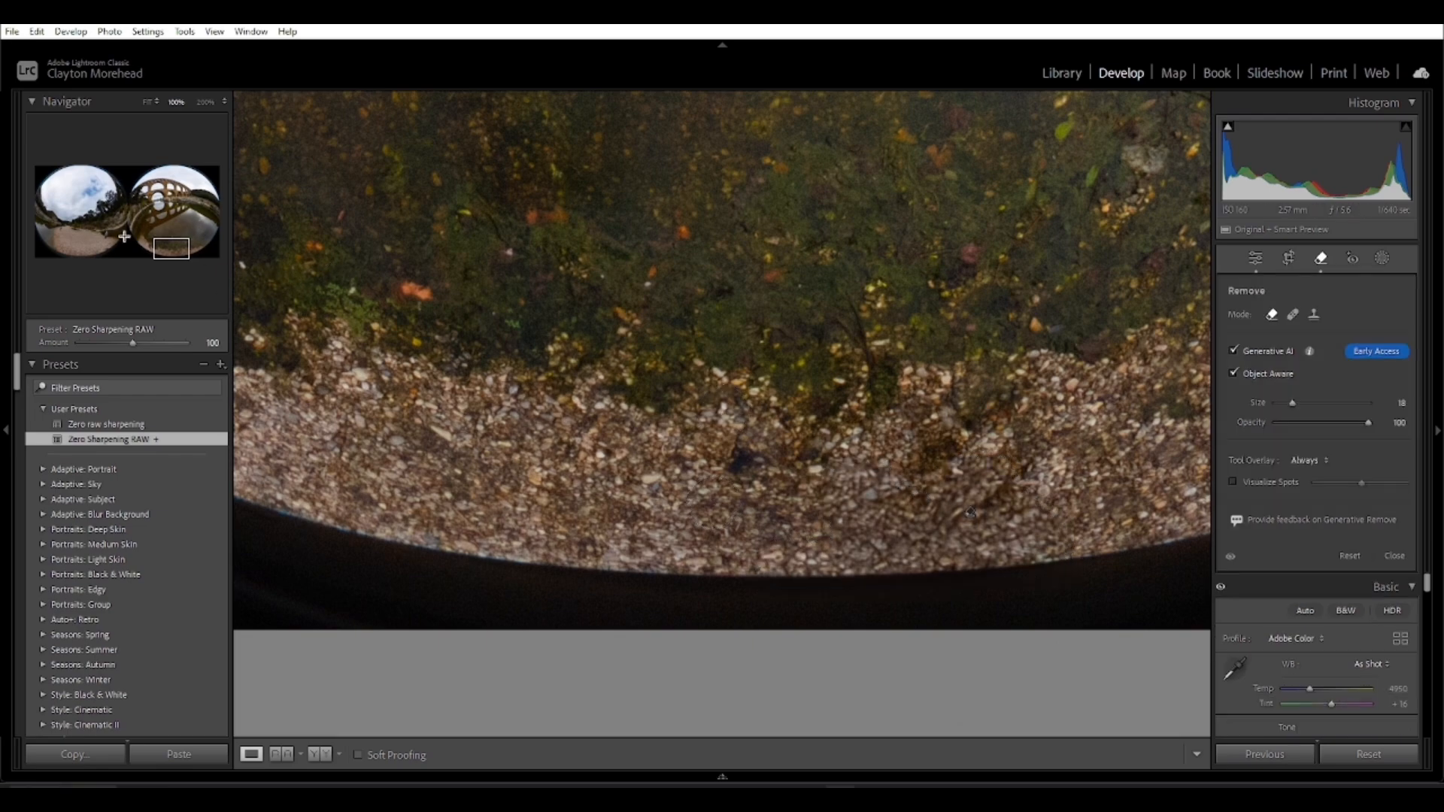
Pan to the woman at the water's edge, outline her with the Remove brush and commit the generated fill.
drag(190, 253, 102, 238)
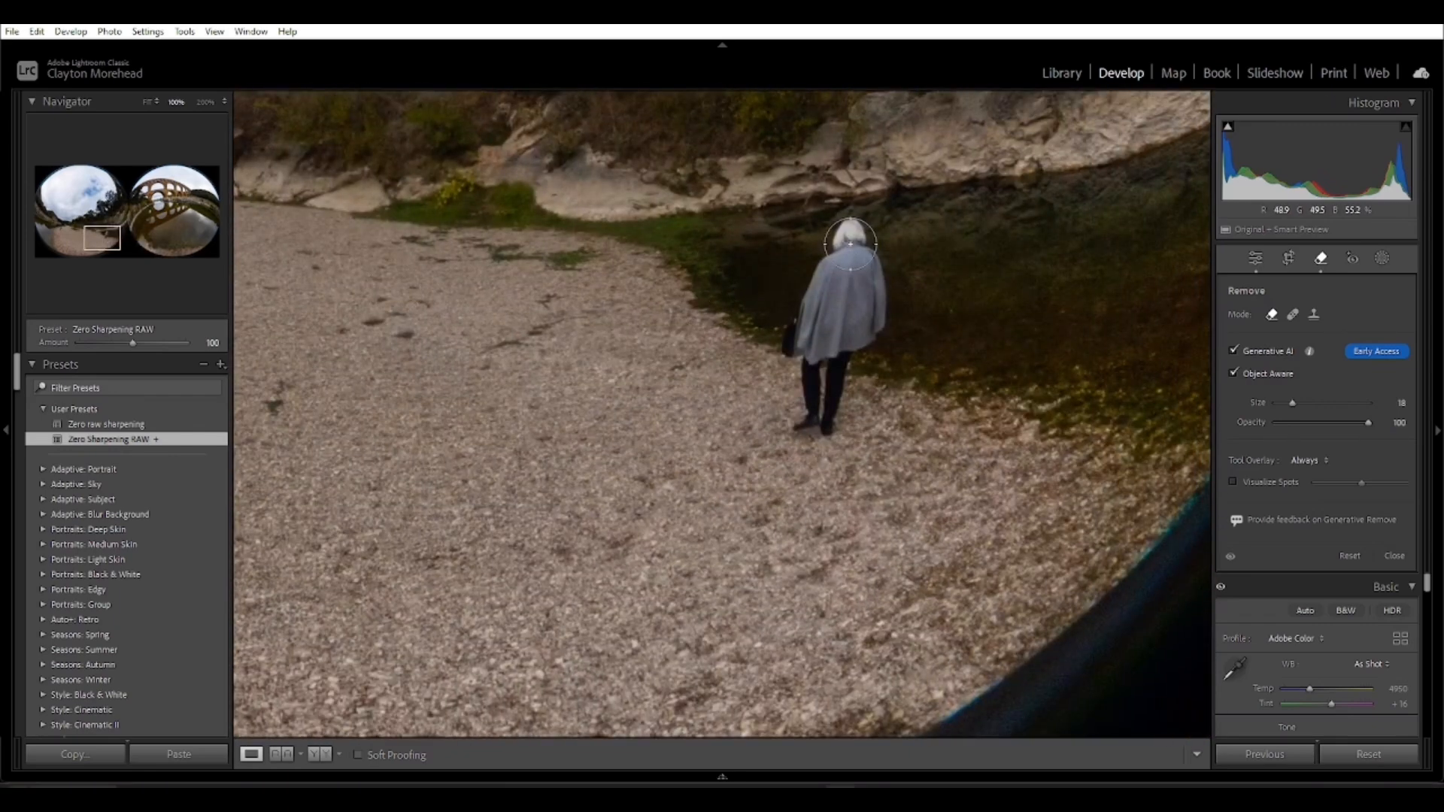
mouse_move(852, 236)
mouse_down()
mouse_move(813, 367)
mouse_move(834, 360)
mouse_up()
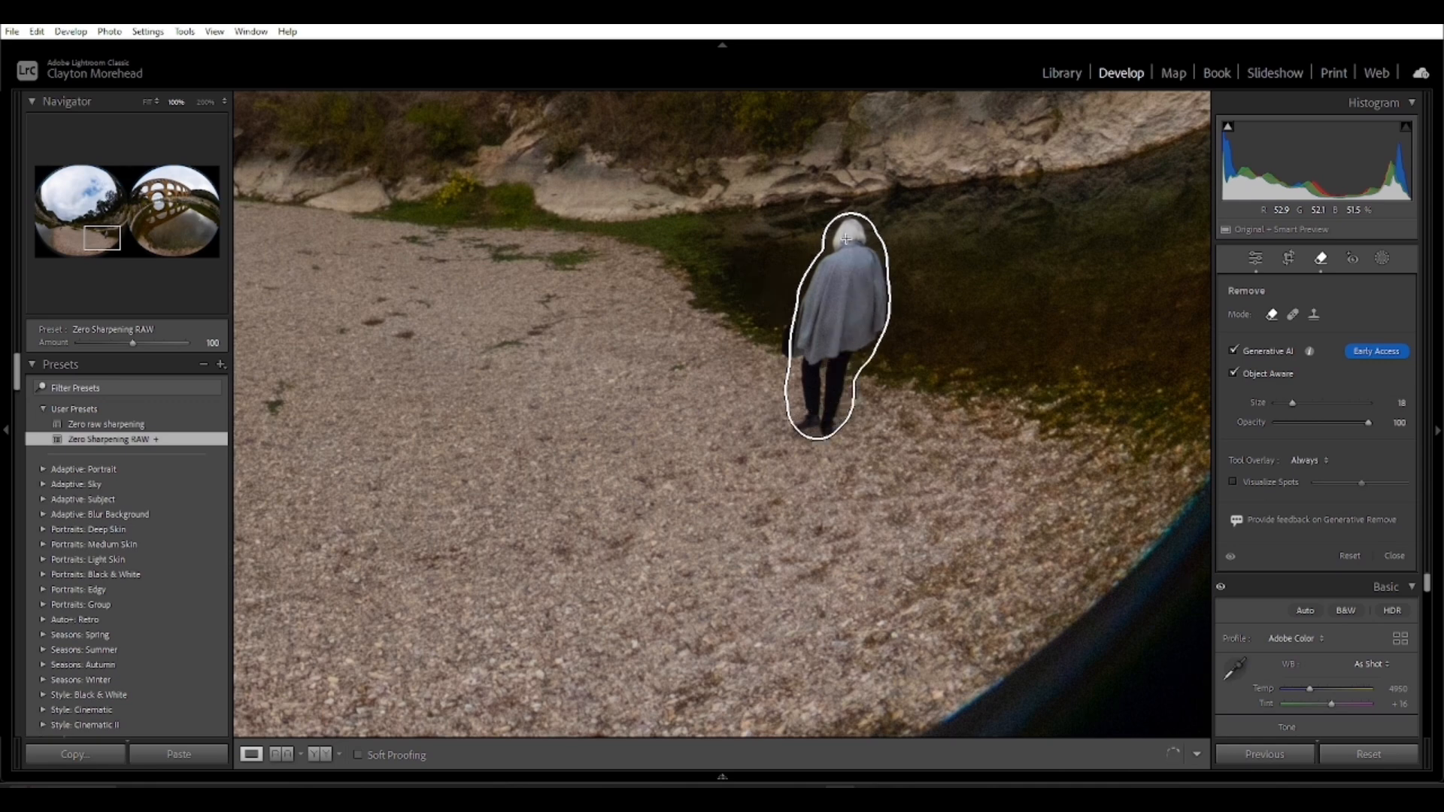
drag(834, 360, 881, 241)
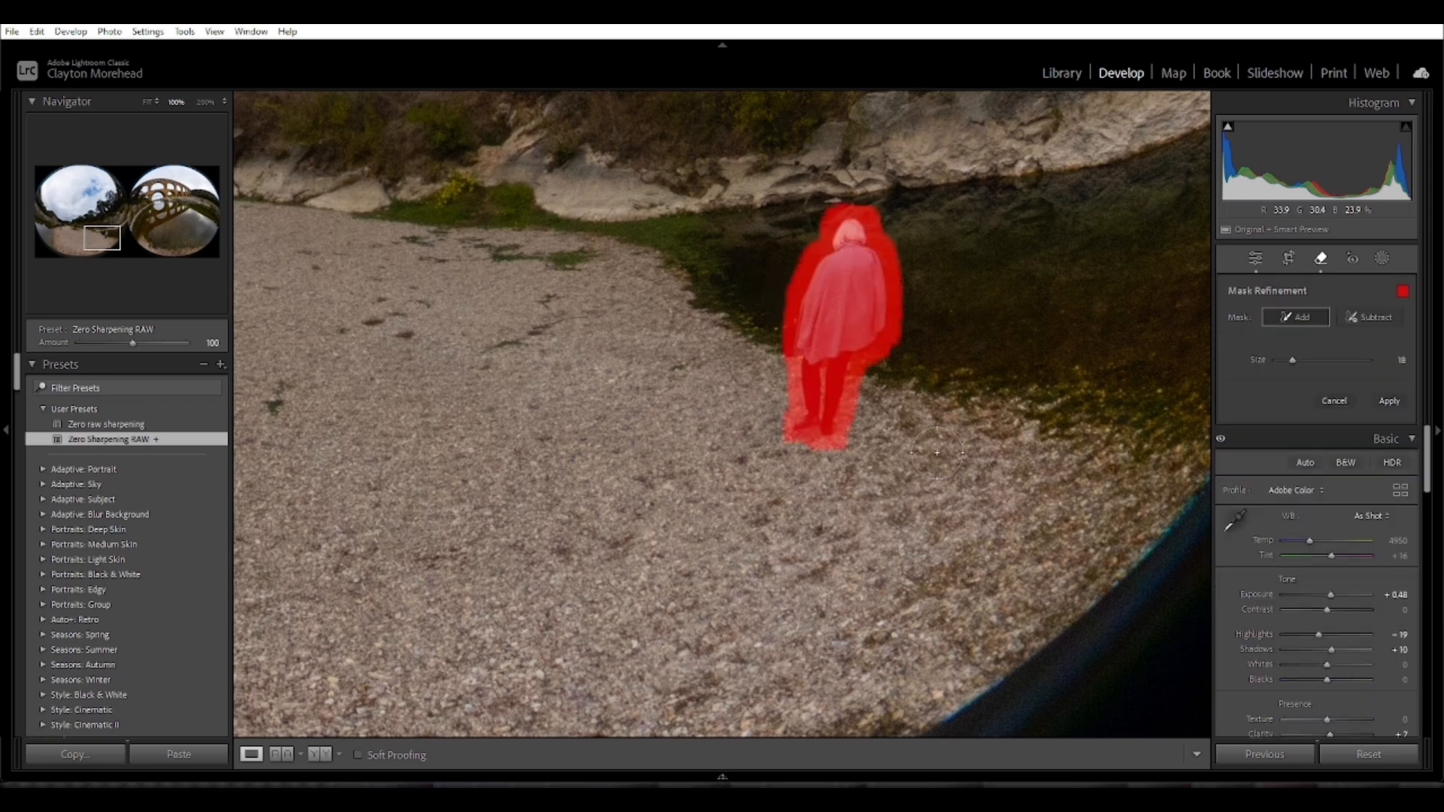
key(Return)
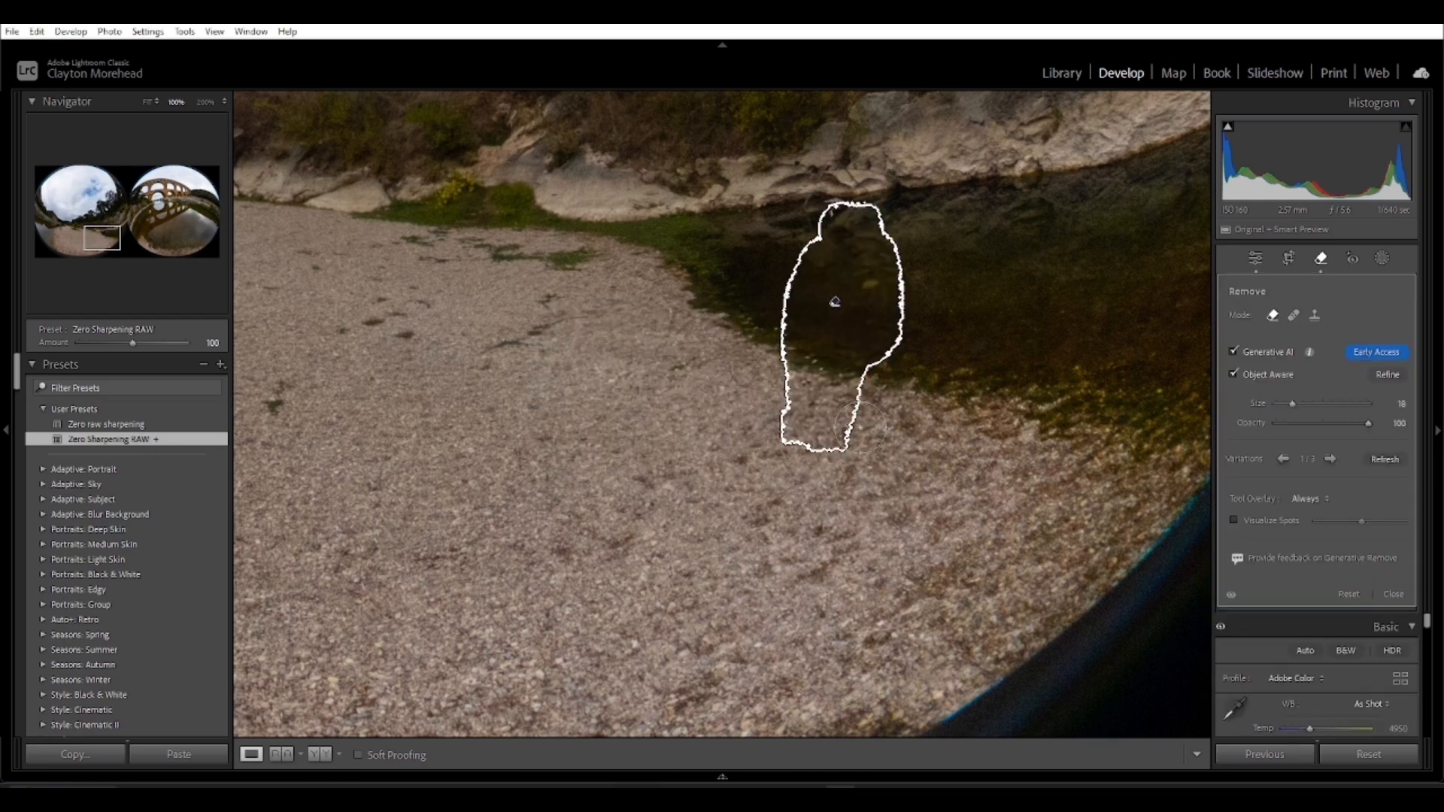
key(Escape)
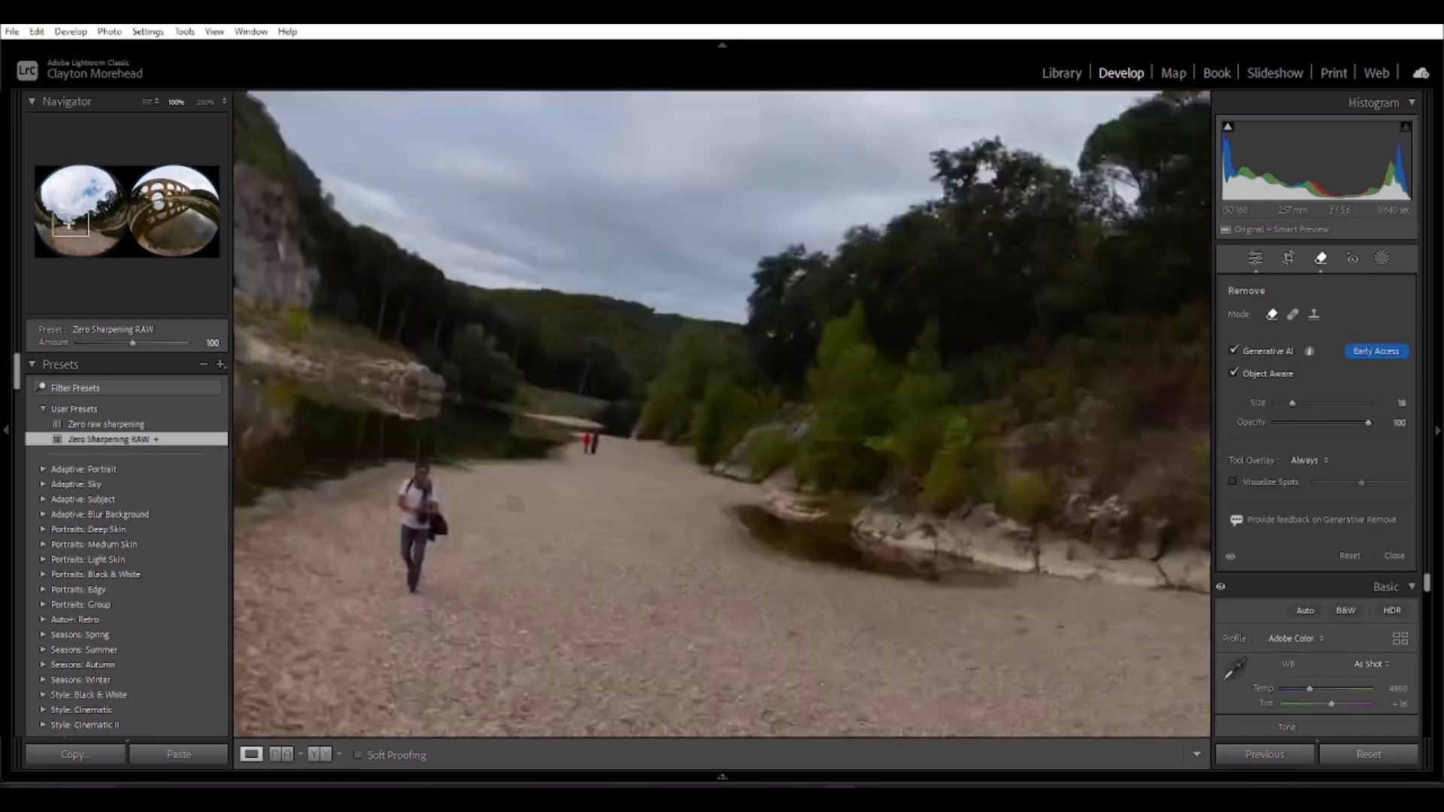
Pan to the walking man on the riverbed, brush over him and commit the generated fill.
drag(835, 302, 506, 331)
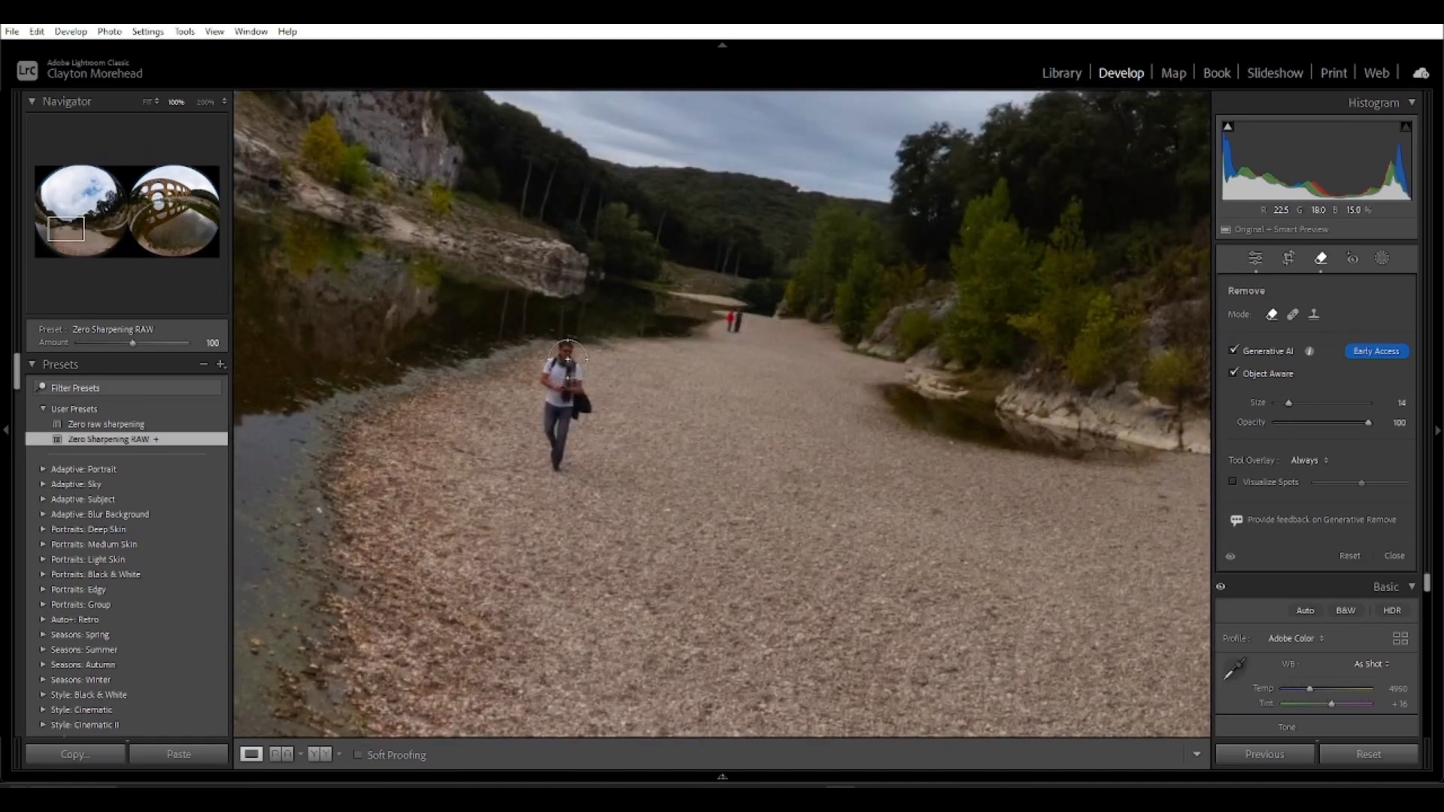
mouse_move(565, 350)
mouse_down()
mouse_move(550, 382)
mouse_move(580, 413)
mouse_up()
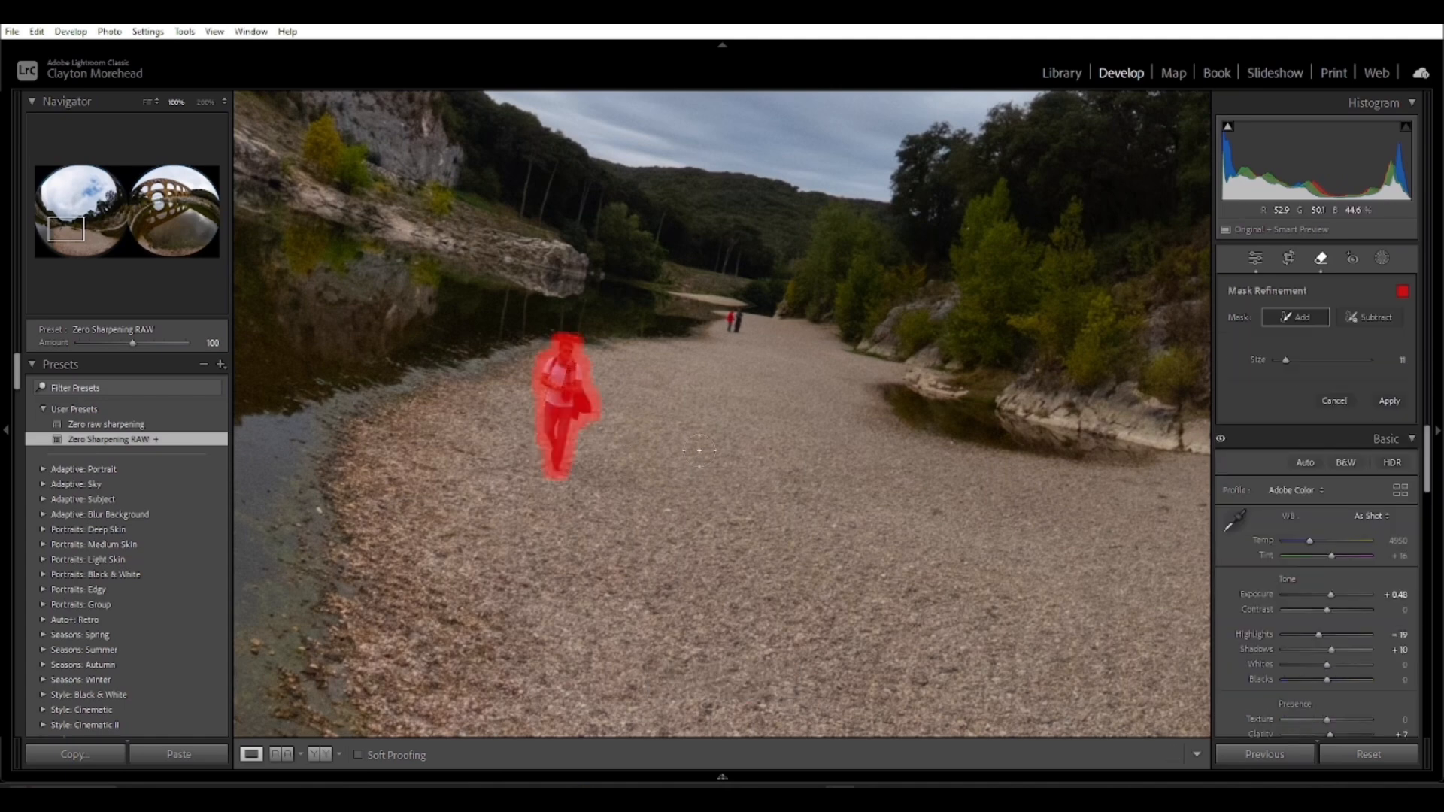
key(Return)
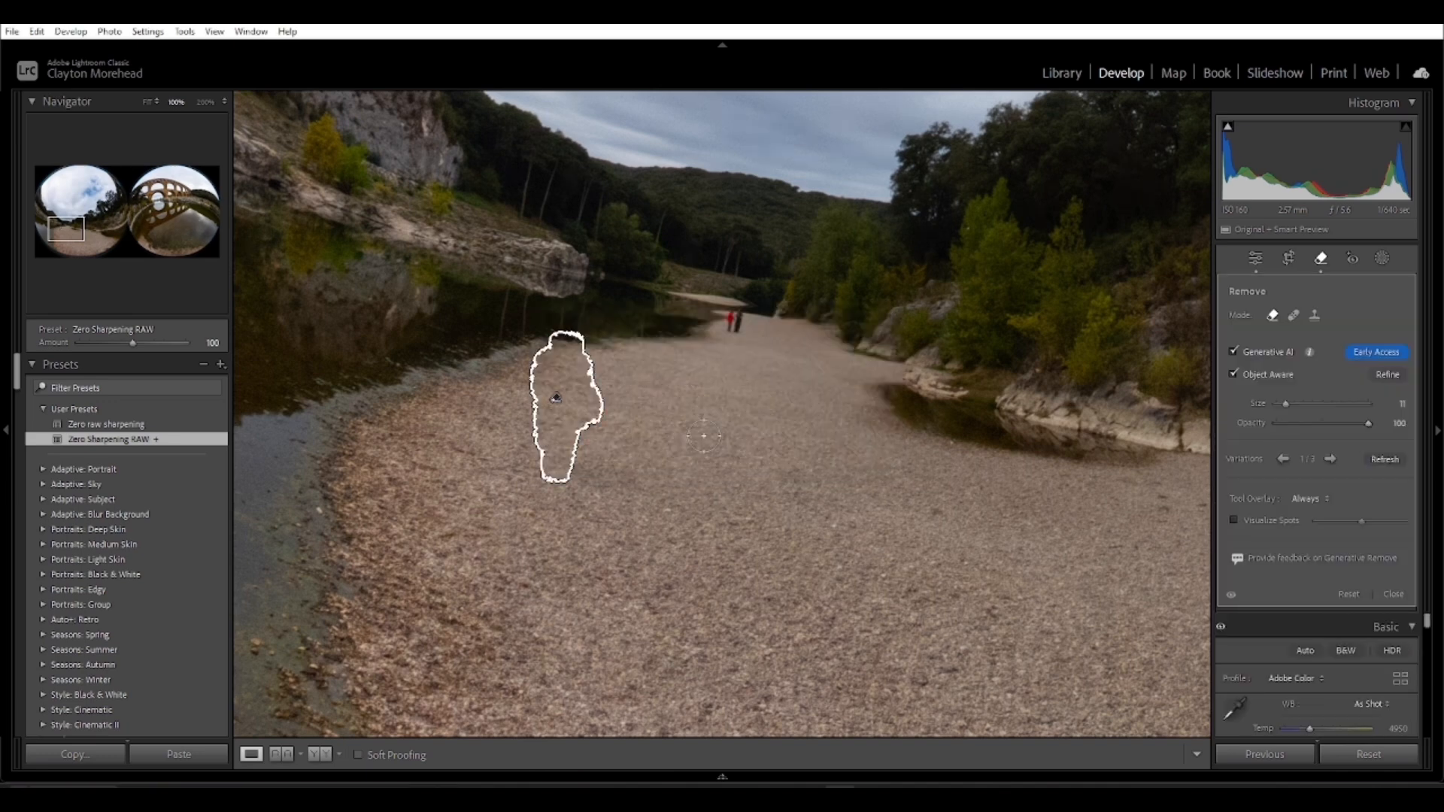
key(Escape)
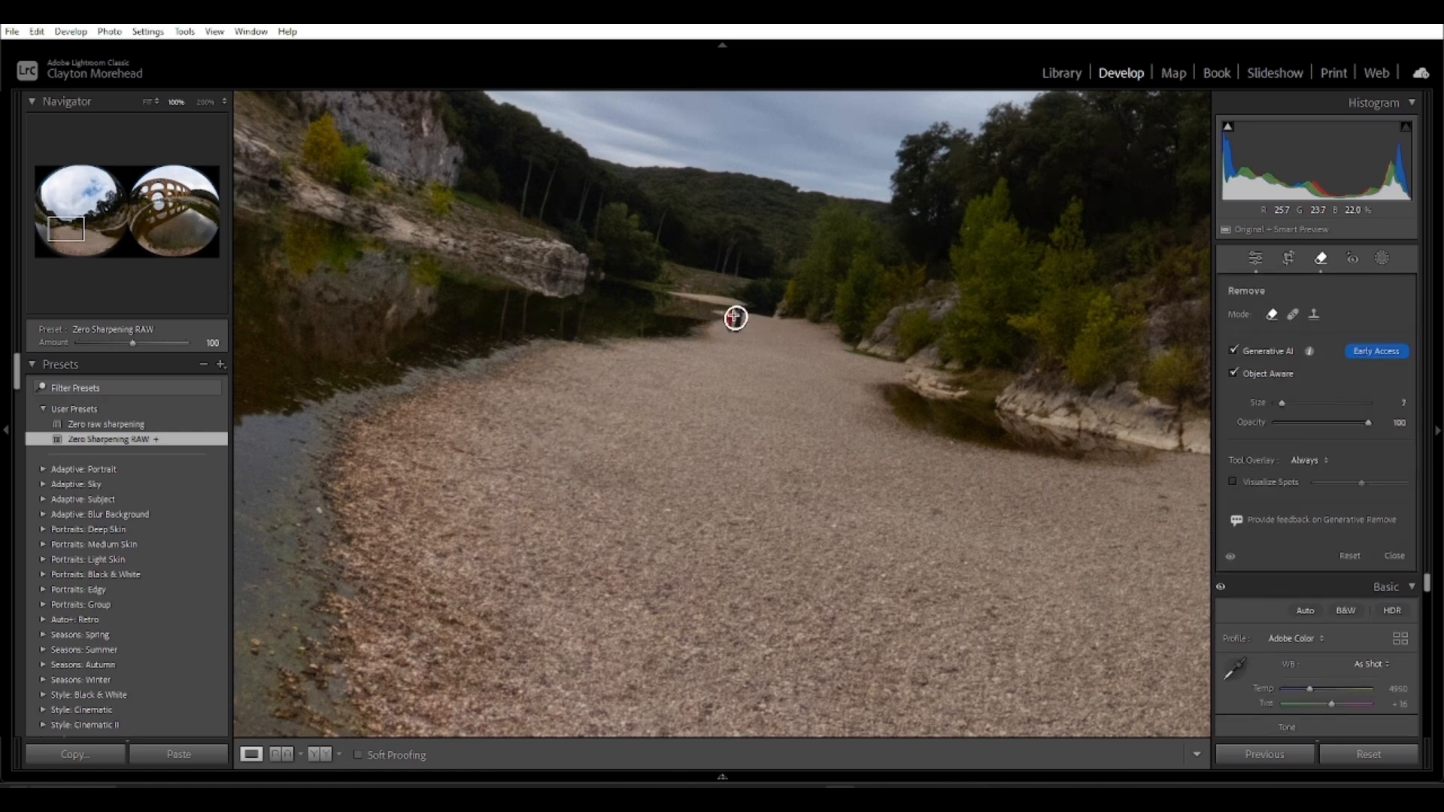
Mark the two distant people on the riverbed and generate the fill replacing them.
click(734, 322)
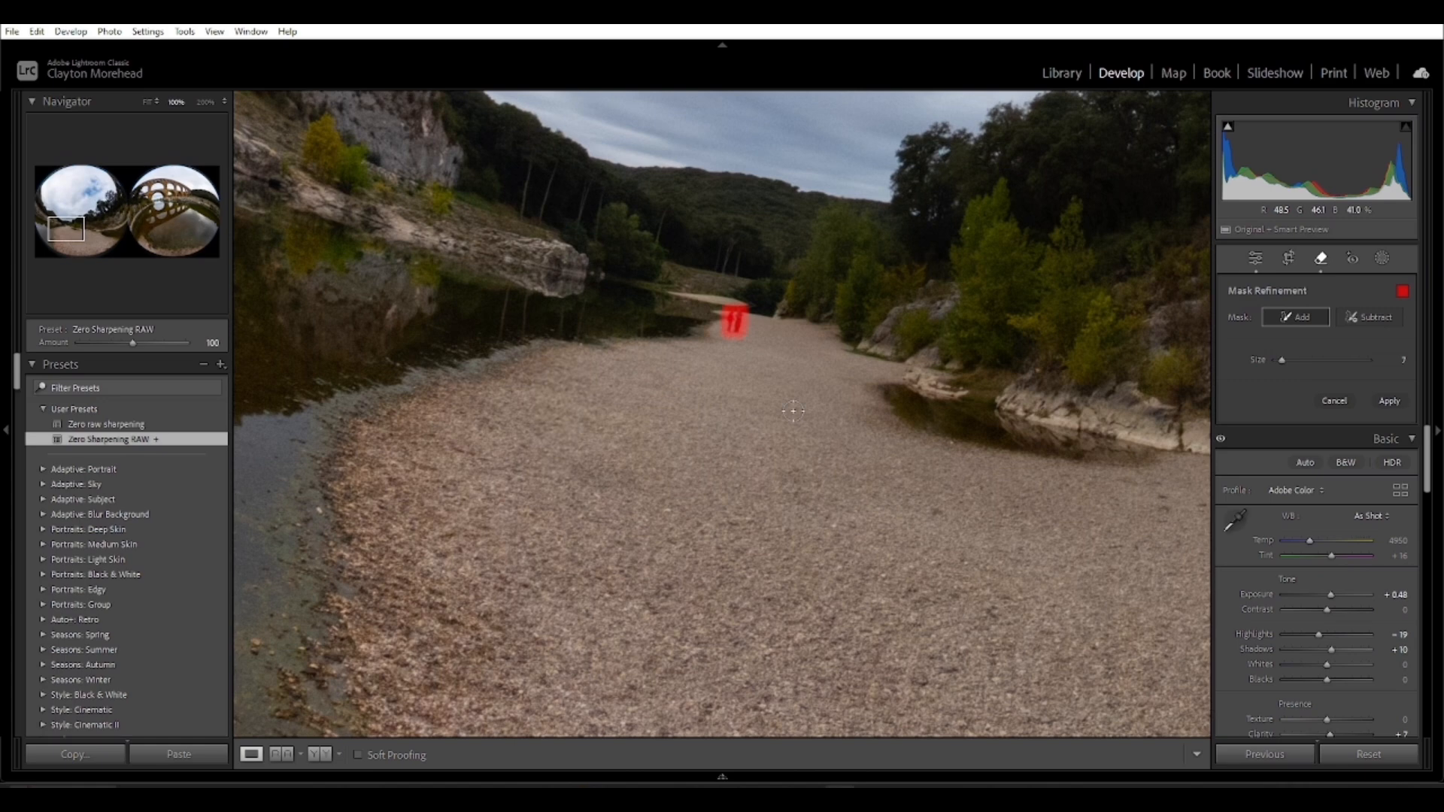
key(Return)
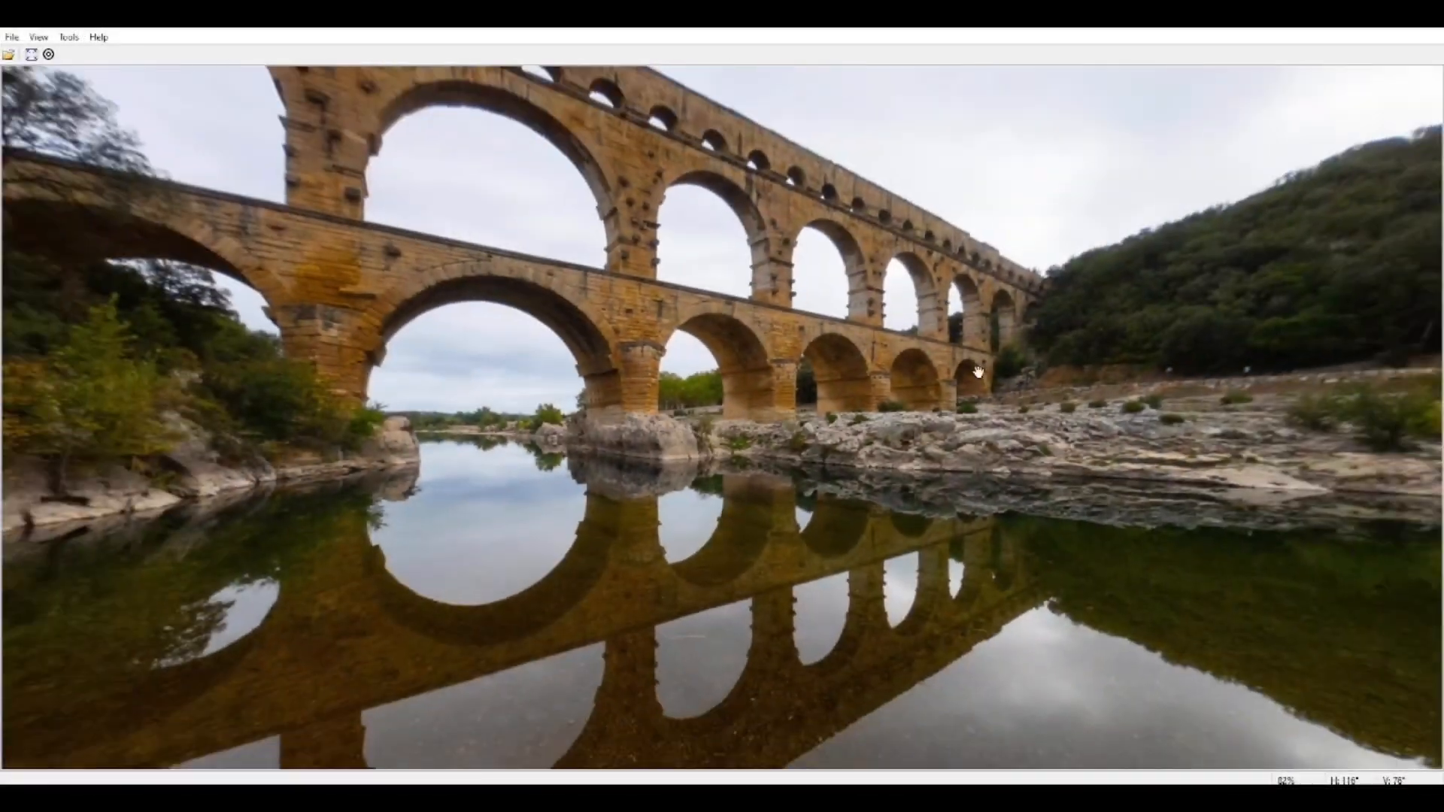
Rotate the 360 panorama toward the aqueduct and down across the retouched gravel bank and riverbed.
mouse_move(988, 282)
mouse_down()
mouse_move(935, 454)
mouse_move(886, 475)
mouse_up()
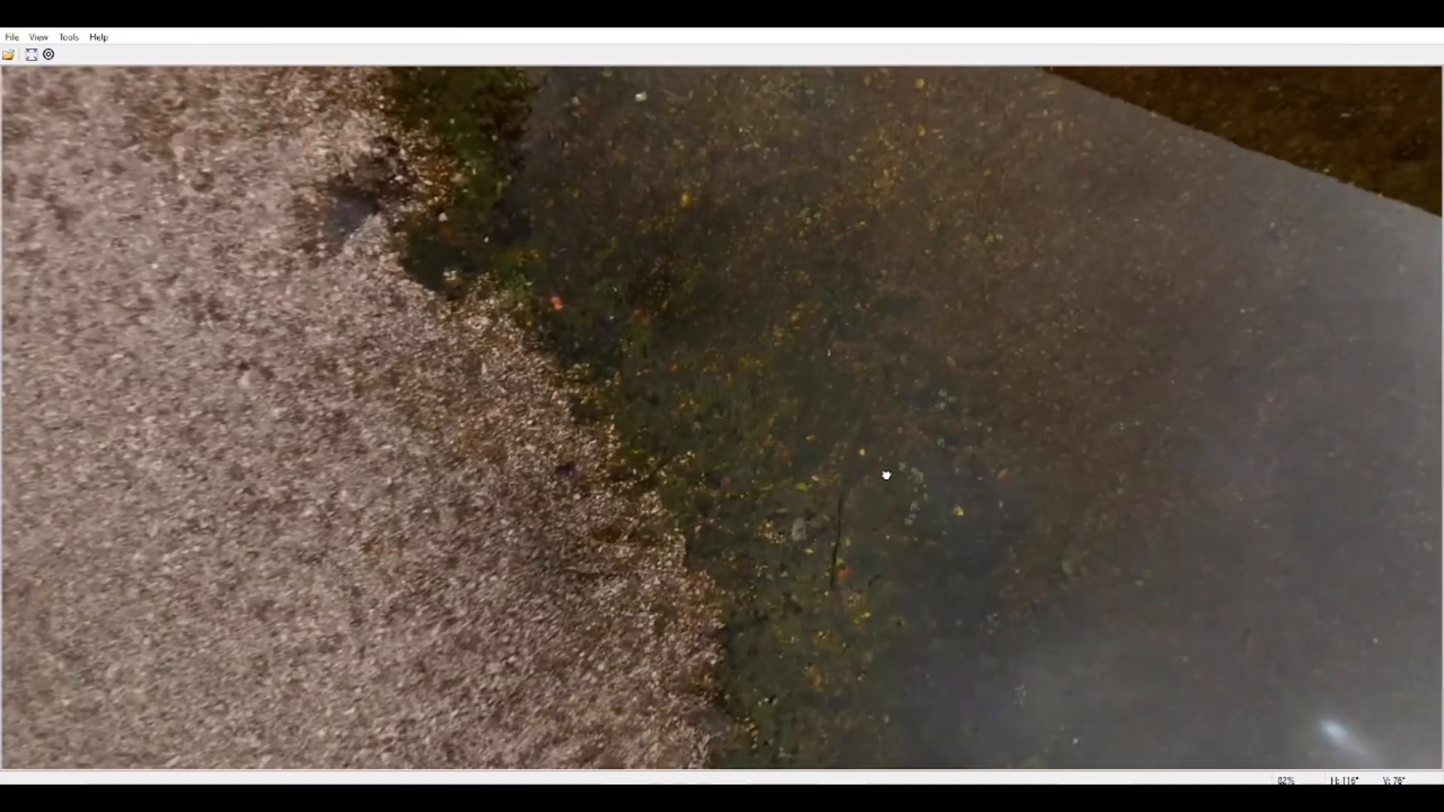
scroll(645, 589, up, 2)
scroll(646, 589, up, 2)
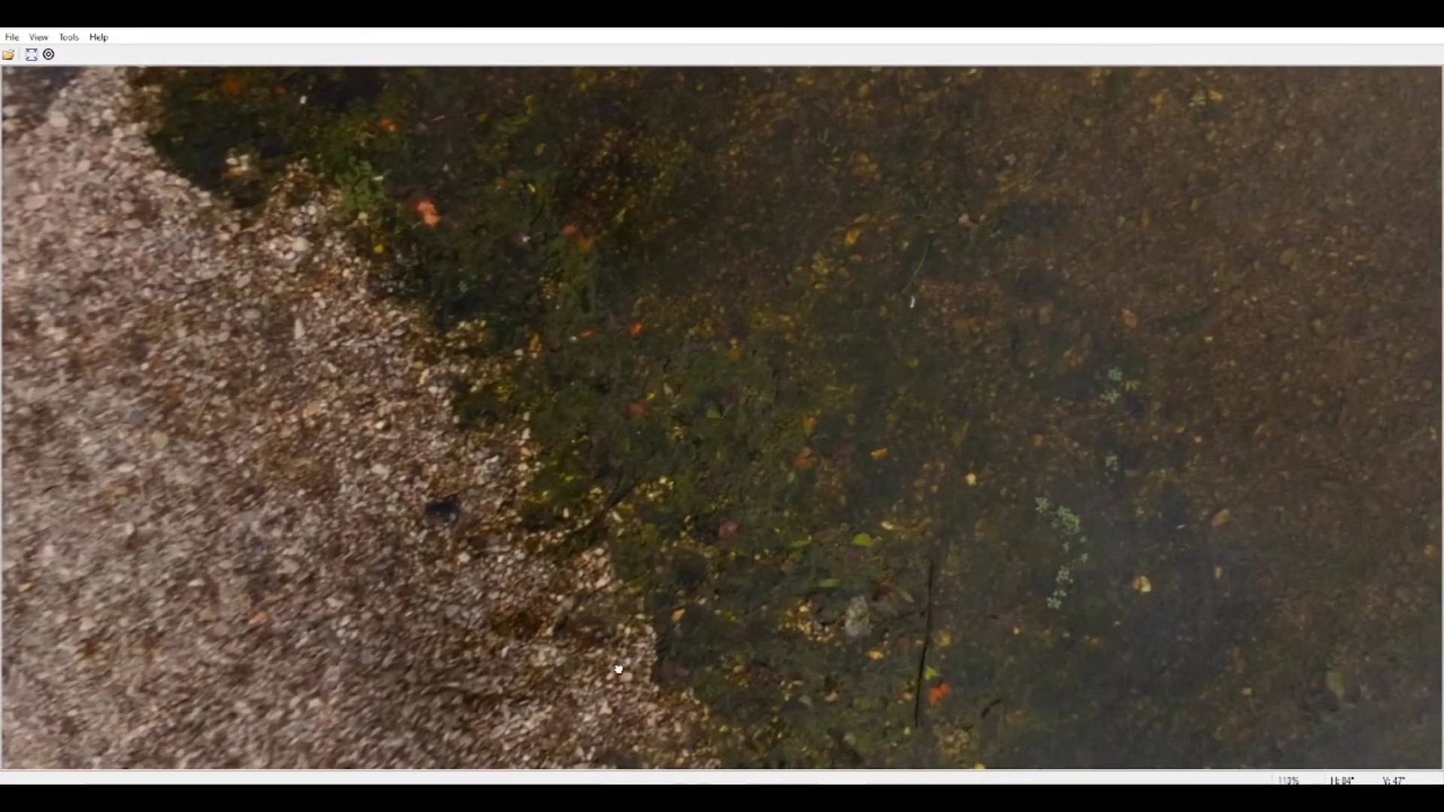
drag(642, 643, 540, 643)
drag(764, 600, 596, 469)
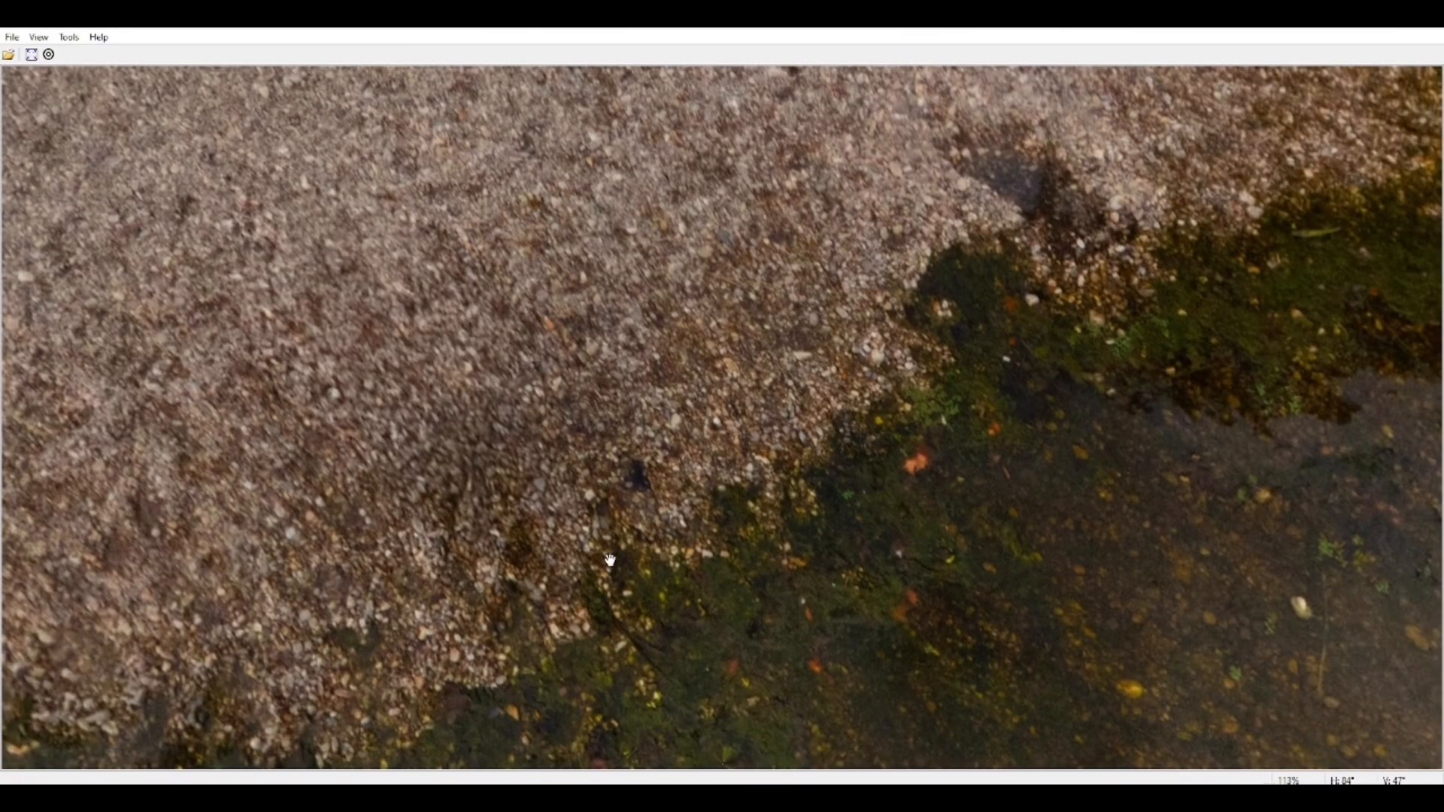
mouse_move(613, 575)
mouse_down()
mouse_move(565, 568)
mouse_move(538, 511)
mouse_move(553, 526)
mouse_up()
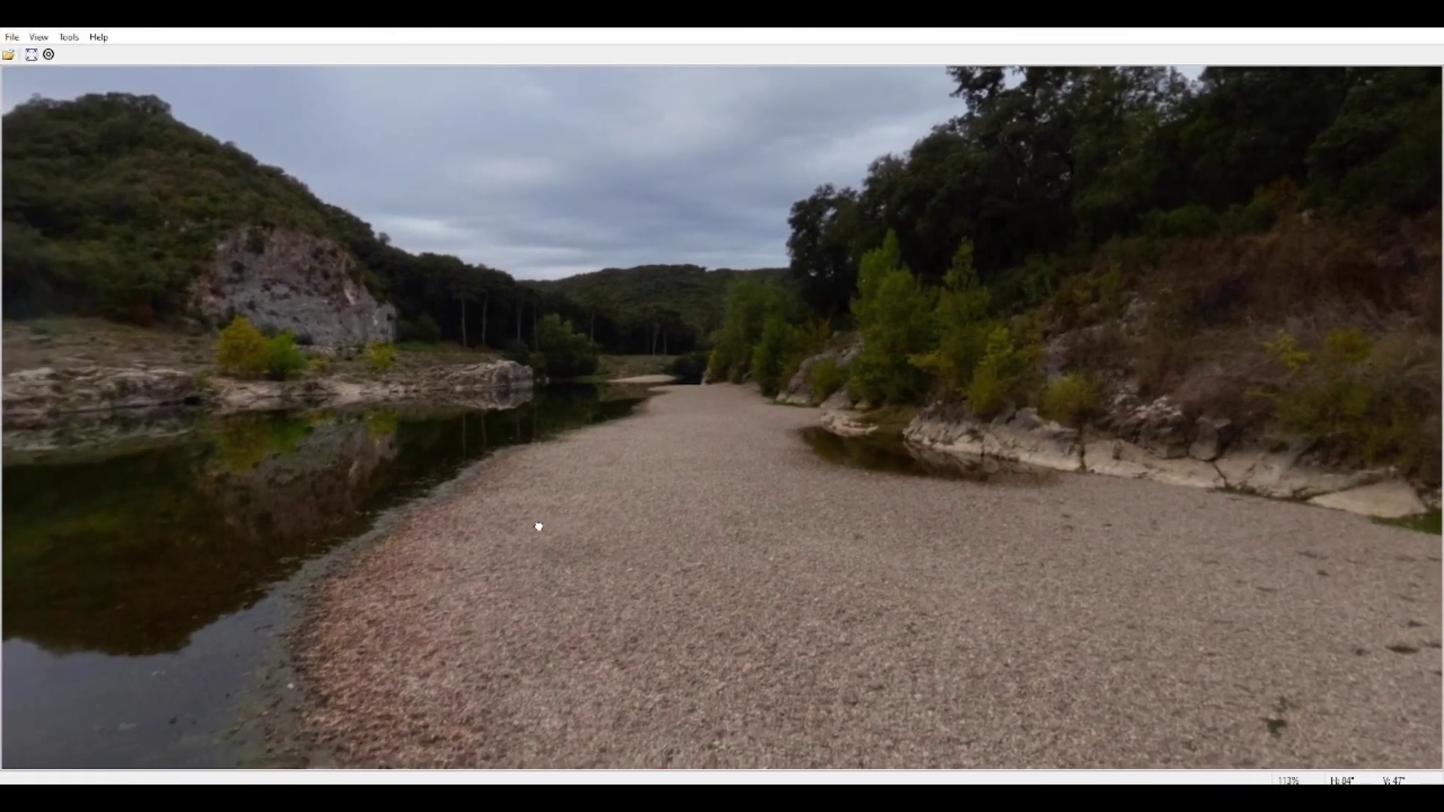
drag(554, 526, 538, 527)
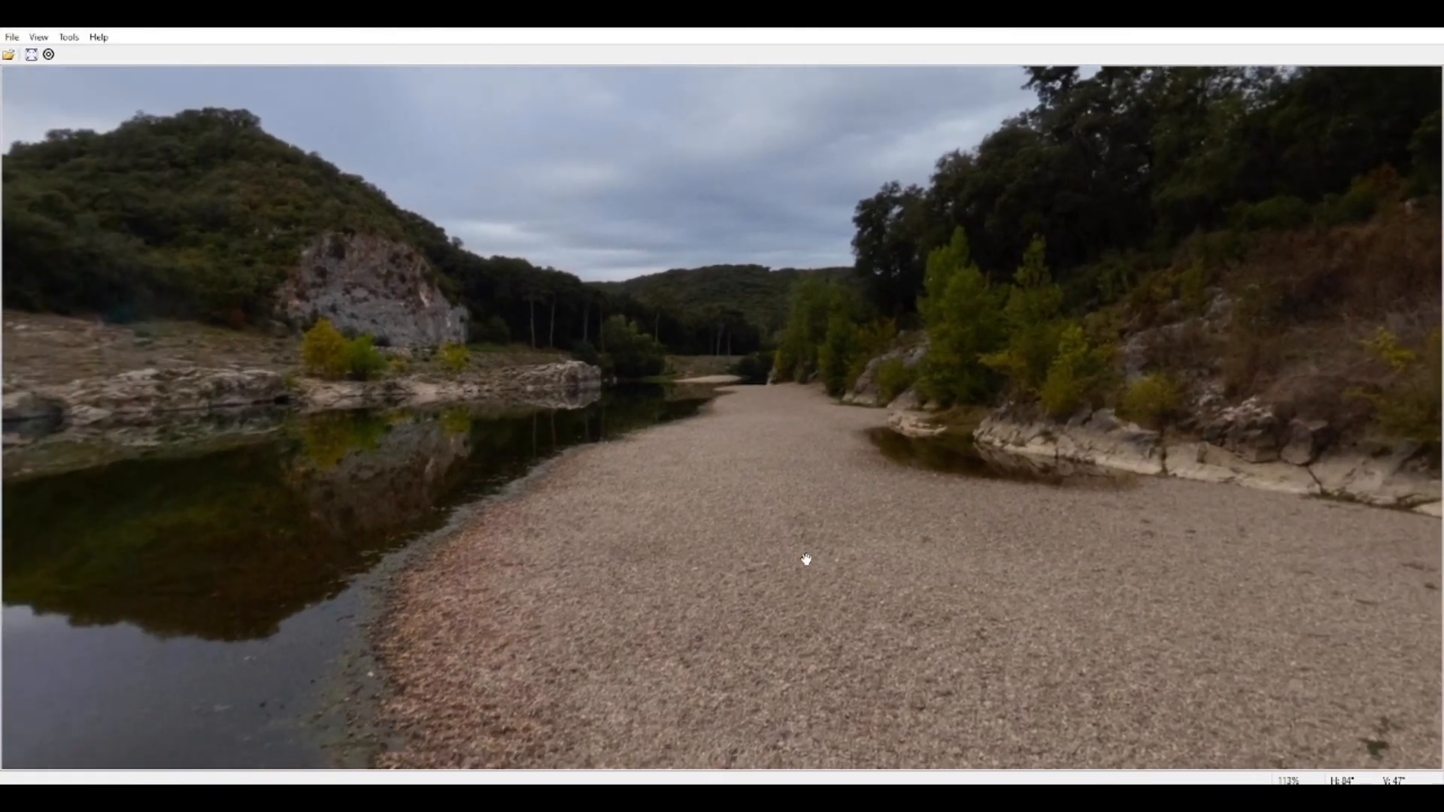